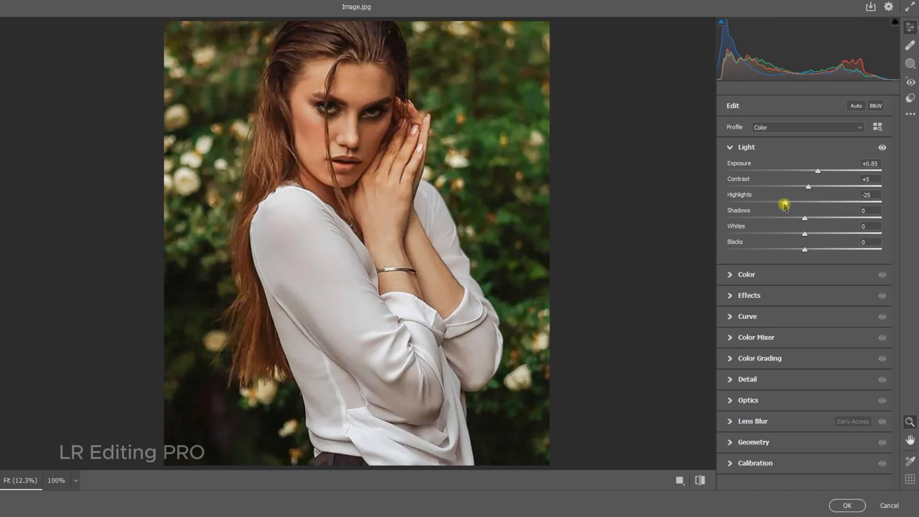
# - Adjust the photo's light by setting Shadows to +41, Whites to -6 and Blacks to +8
pyautogui.moveTo(806, 219); pyautogui.dragTo(835, 219)
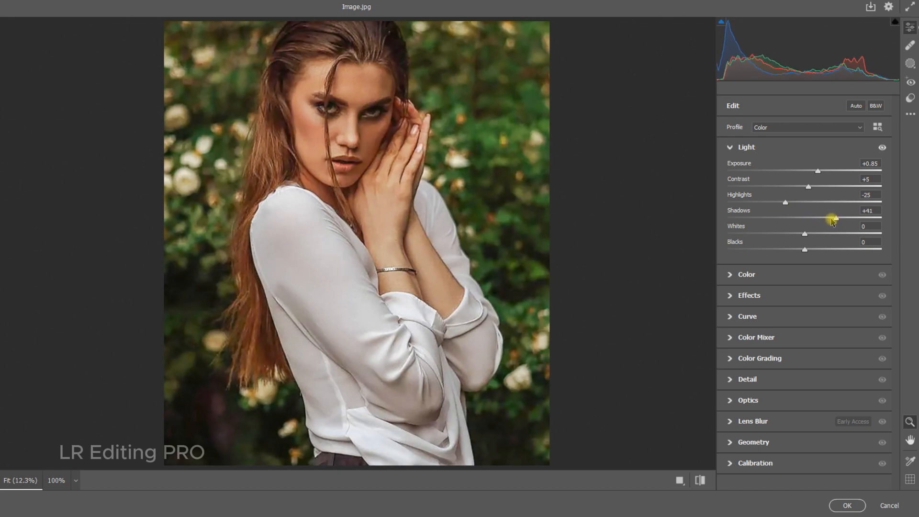
pyautogui.moveTo(805, 234); pyautogui.dragTo(801, 233)
pyautogui.moveTo(804, 249); pyautogui.dragTo(809, 250)
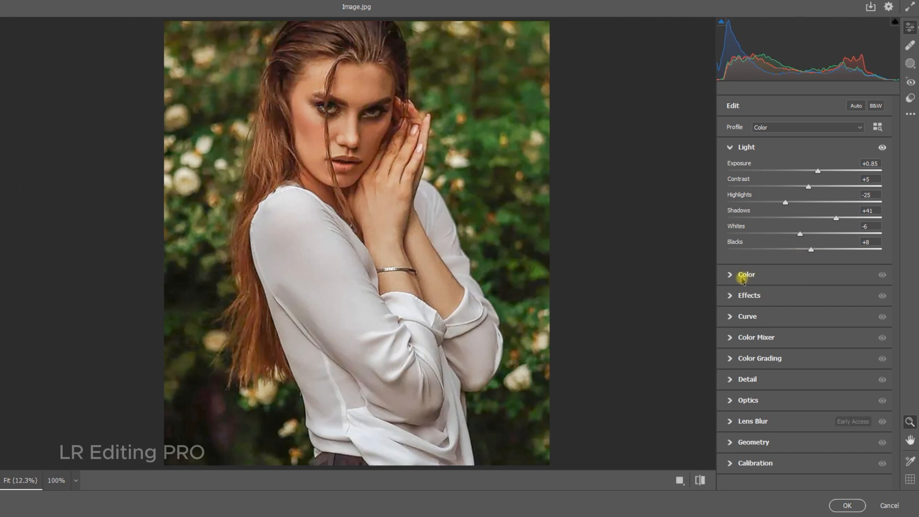
# - Adjust the photo's color by setting Temperature to -7, Vibrance to +14 and Saturation to +3
pyautogui.click(743, 274)
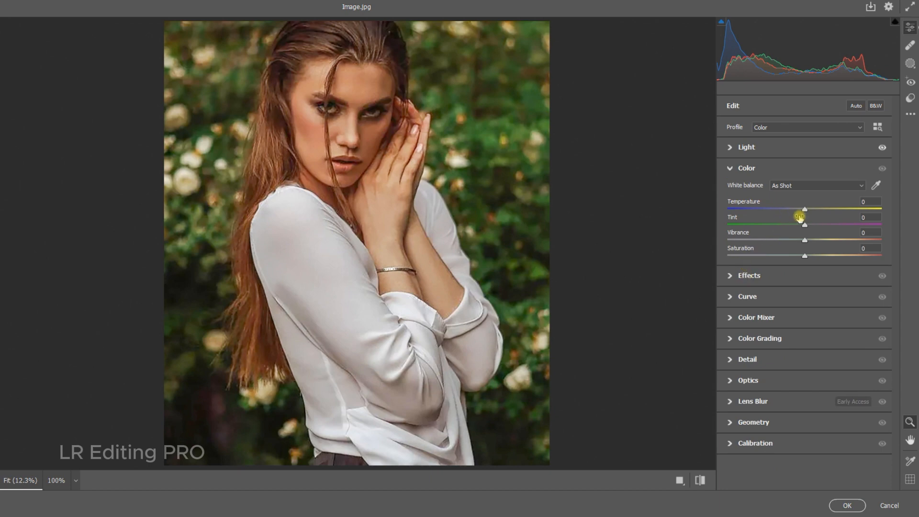
pyautogui.moveTo(804, 209); pyautogui.dragTo(799, 213)
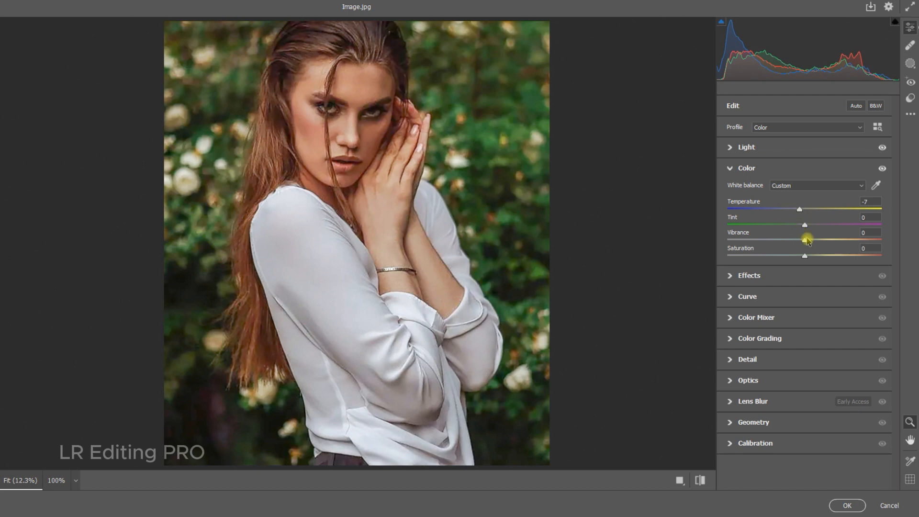
pyautogui.moveTo(807, 243); pyautogui.dragTo(818, 242)
pyautogui.moveTo(806, 257); pyautogui.dragTo(807, 257)
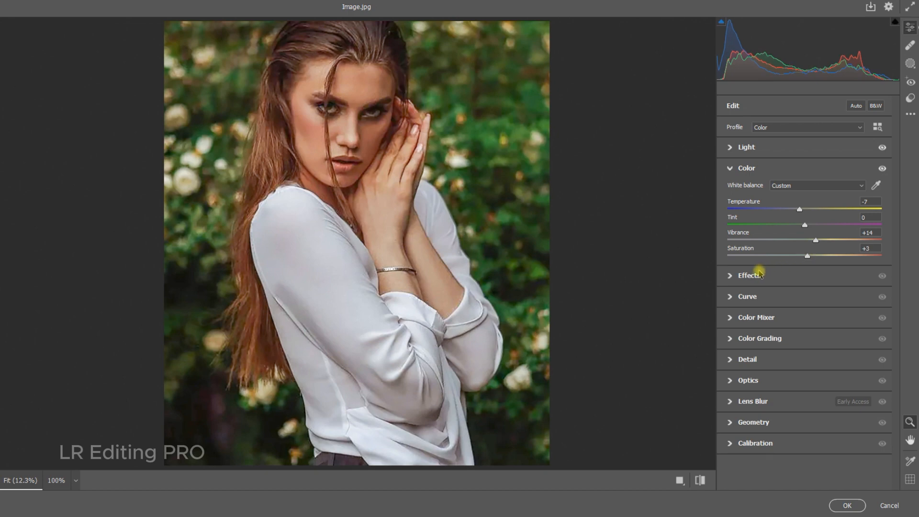
# - Shape the parametric tone curve with Lights at +6, Darks at +51 and Shadows at -20
pyautogui.click(728, 297)
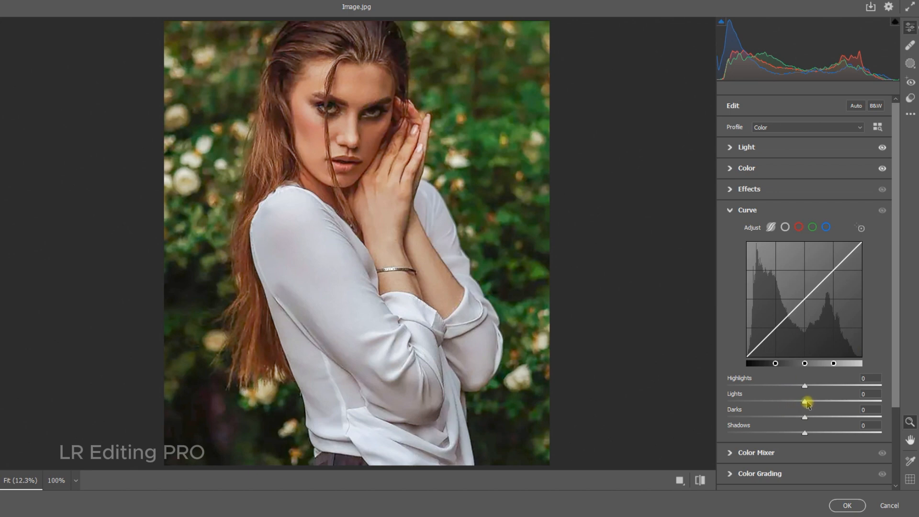
pyautogui.moveTo(805, 402); pyautogui.dragTo(790, 434)
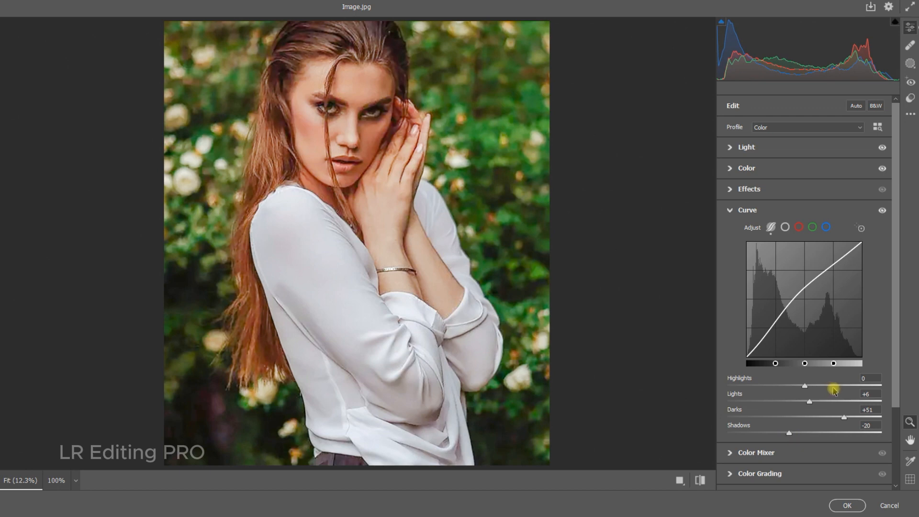
# - In the HSL color mixer, slightly lower the Oranges saturation and shift the Reds hue toward orange
pyautogui.moveTo(890, 355); pyautogui.dragTo(889, 410)
pyautogui.click(780, 384)
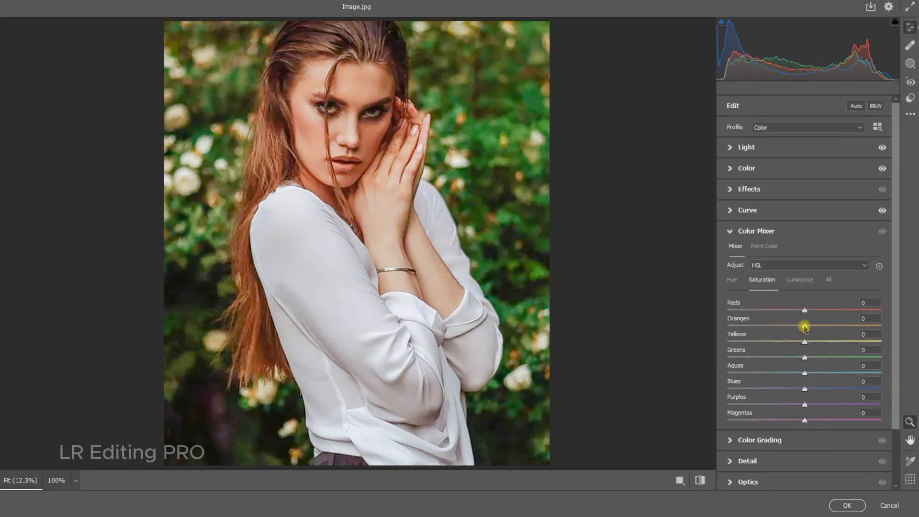
pyautogui.click(802, 328)
pyautogui.moveTo(803, 327); pyautogui.dragTo(800, 327)
pyautogui.click(735, 281)
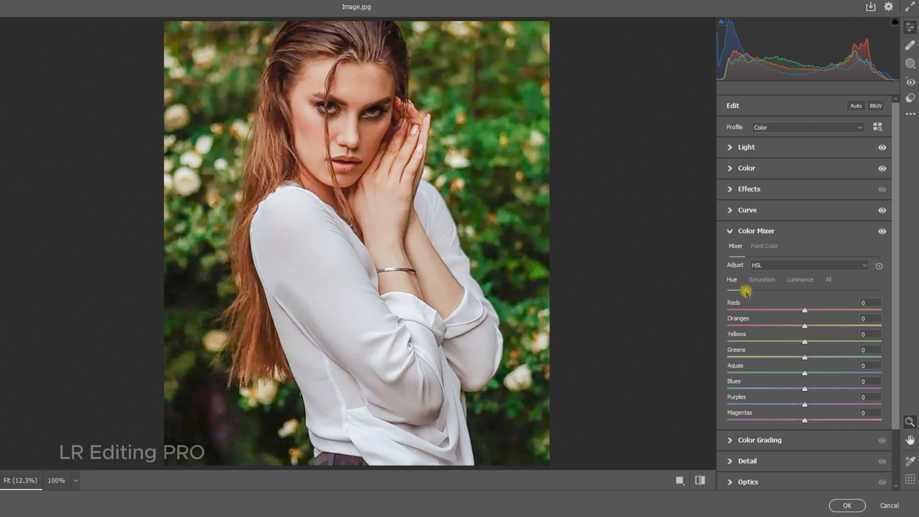
pyautogui.moveTo(802, 311); pyautogui.dragTo(812, 314)
# - Set the color mixer luminance to +5 for Reds, +21 for Oranges, -14 for Yellows and -35 for Greens
pyautogui.click(807, 282)
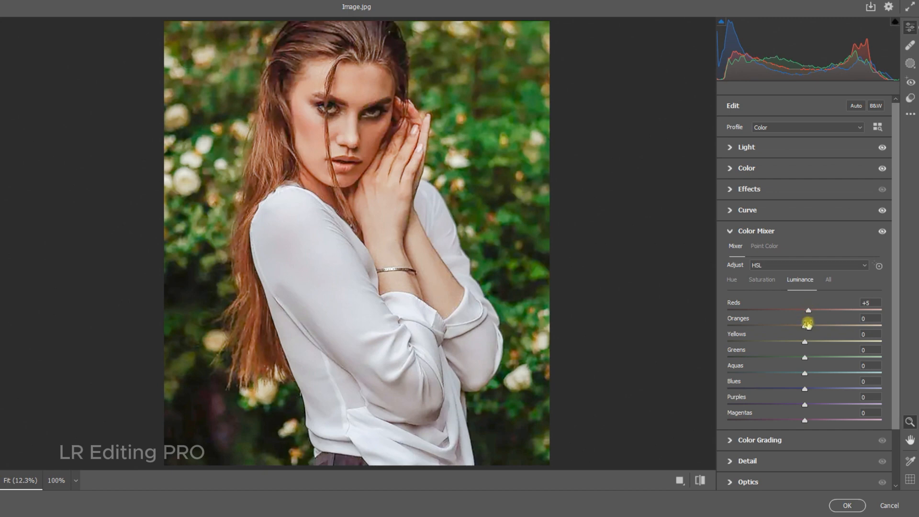
pyautogui.moveTo(804, 325); pyautogui.dragTo(794, 343)
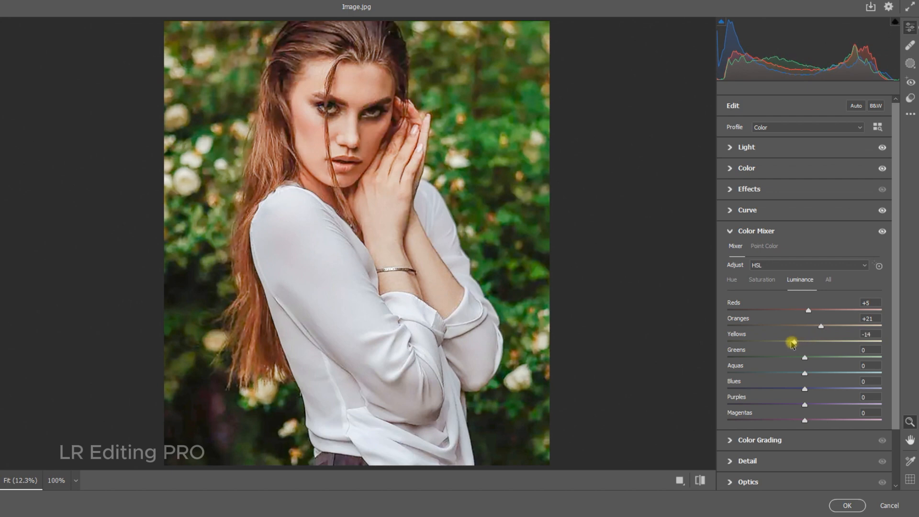
pyautogui.moveTo(804, 357); pyautogui.dragTo(780, 355)
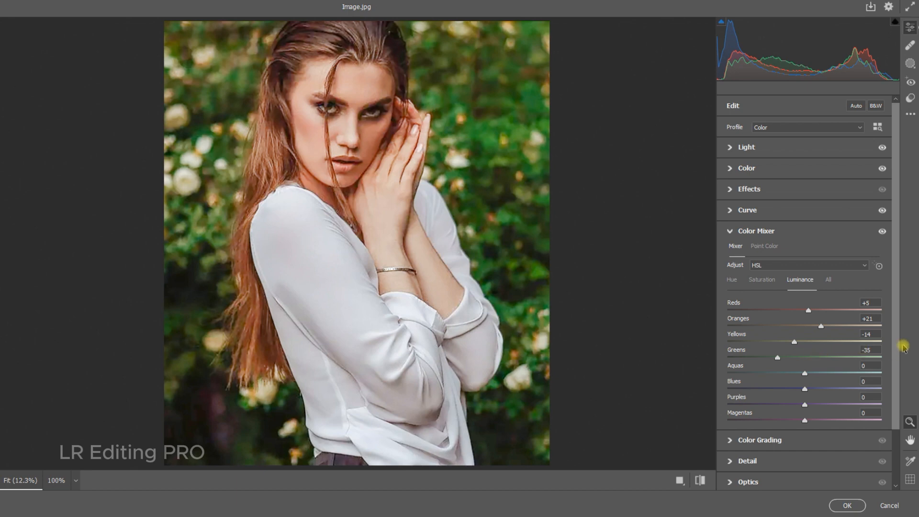
# - Color grade the shadows with a hue of 77 and a saturation of 13
pyautogui.moveTo(898, 360); pyautogui.dragTo(898, 410)
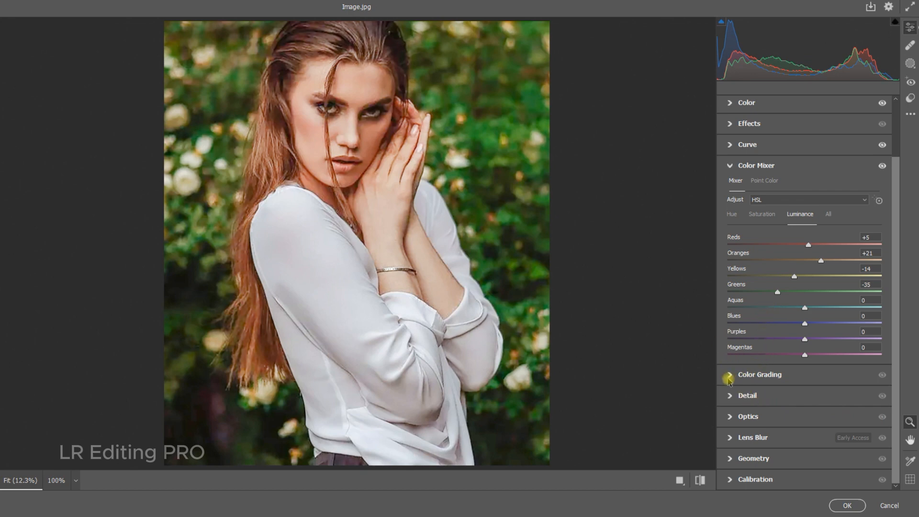
pyautogui.click(730, 374)
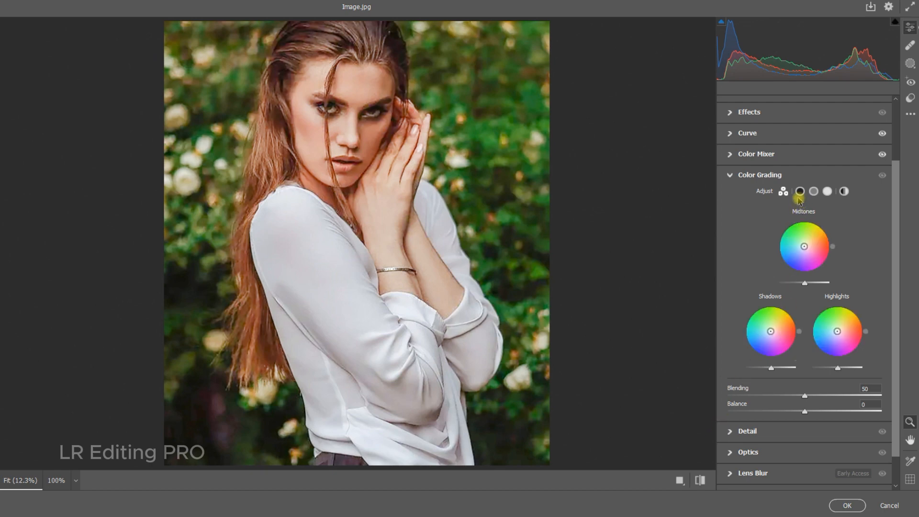
pyautogui.click(799, 192)
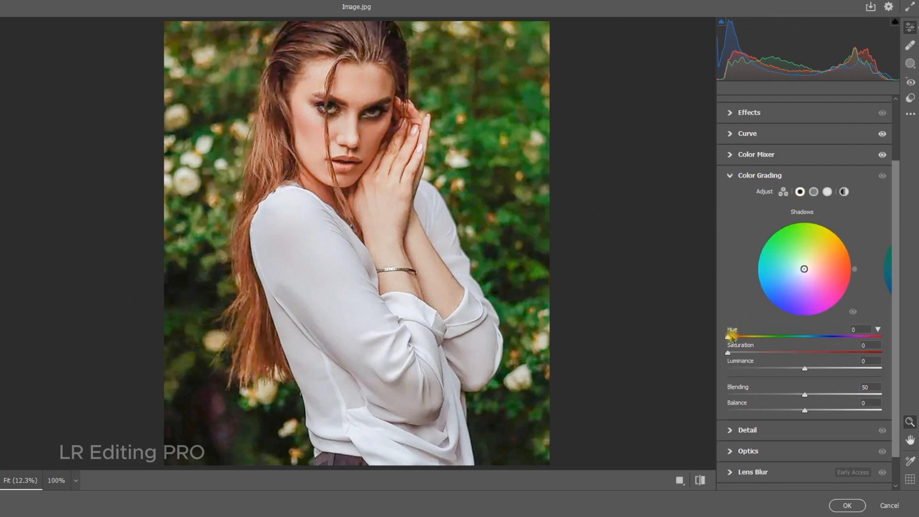
pyautogui.moveTo(728, 337)
pyautogui.mouseDown()
pyautogui.moveTo(773, 336)
pyautogui.moveTo(747, 358)
pyautogui.moveTo(748, 335)
pyautogui.moveTo(760, 339)
pyautogui.mouseUp()
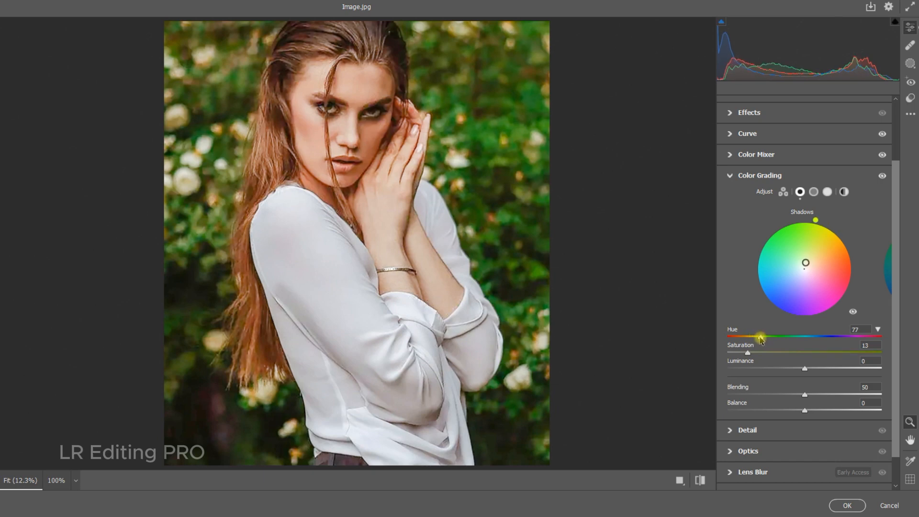
# - Color grade the highlights with a hue of 220 and a saturation of 11
pyautogui.click(827, 191)
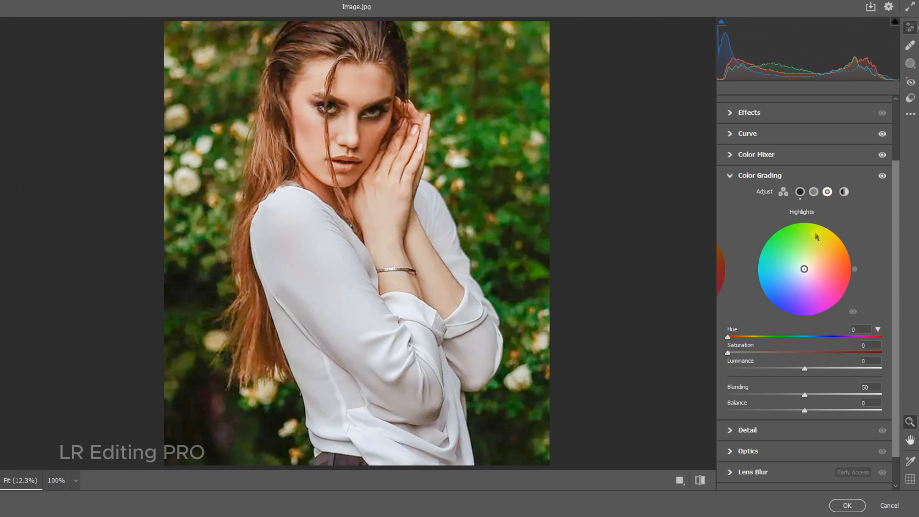
pyautogui.moveTo(728, 338)
pyautogui.mouseDown()
pyautogui.moveTo(826, 343)
pyautogui.moveTo(814, 345)
pyautogui.mouseUp()
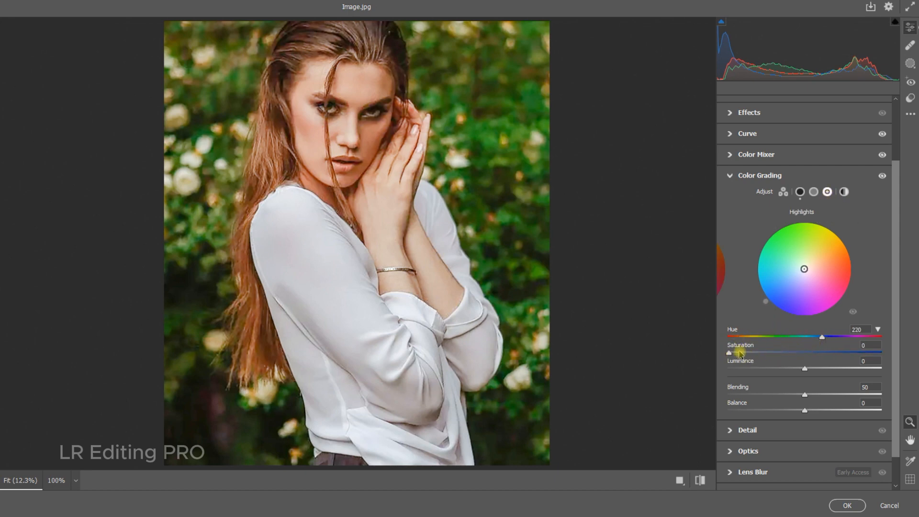
pyautogui.moveTo(739, 352)
pyautogui.mouseDown()
pyautogui.moveTo(781, 354)
pyautogui.moveTo(744, 355)
pyautogui.mouseUp()
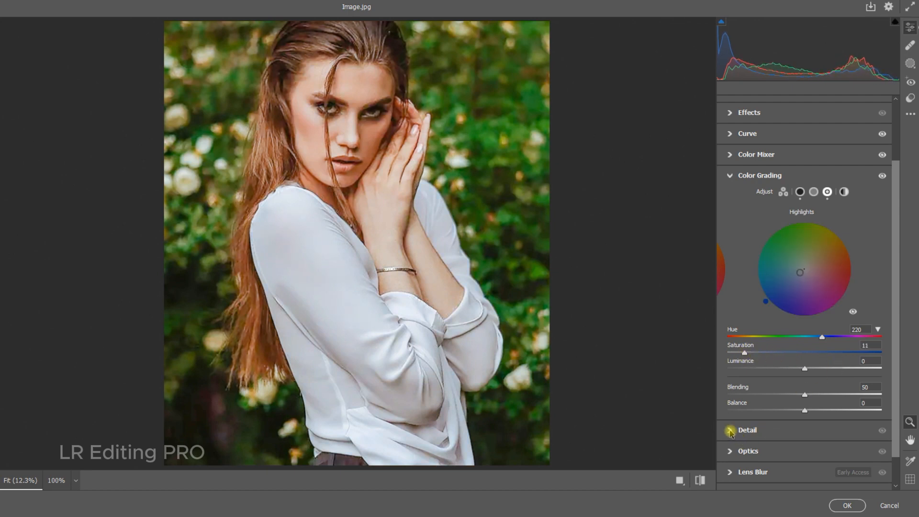
# - Set the detail adjustments to Sharpening 25, Noise Reduction 12 and Color Noise Reduction 11
pyautogui.click(730, 431)
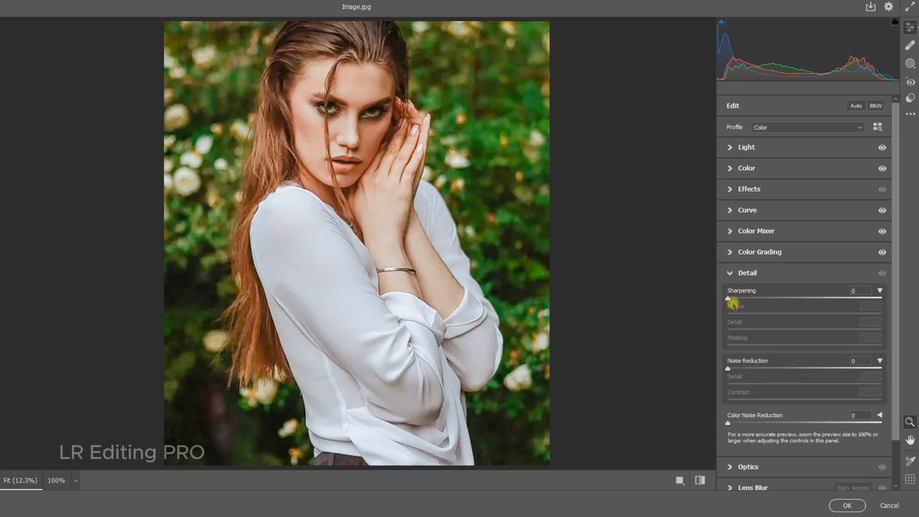
pyautogui.moveTo(728, 298); pyautogui.dragTo(753, 300)
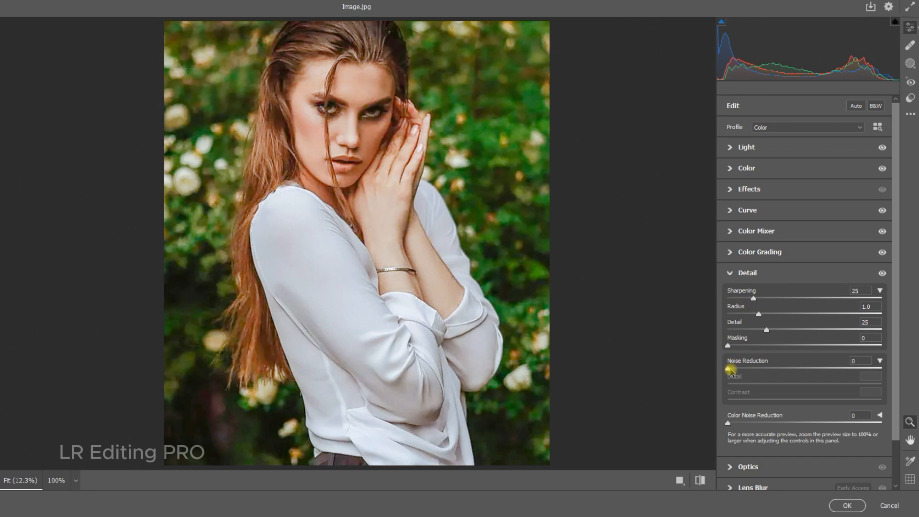
pyautogui.moveTo(728, 368); pyautogui.dragTo(746, 369)
pyautogui.moveTo(728, 422); pyautogui.dragTo(746, 424)
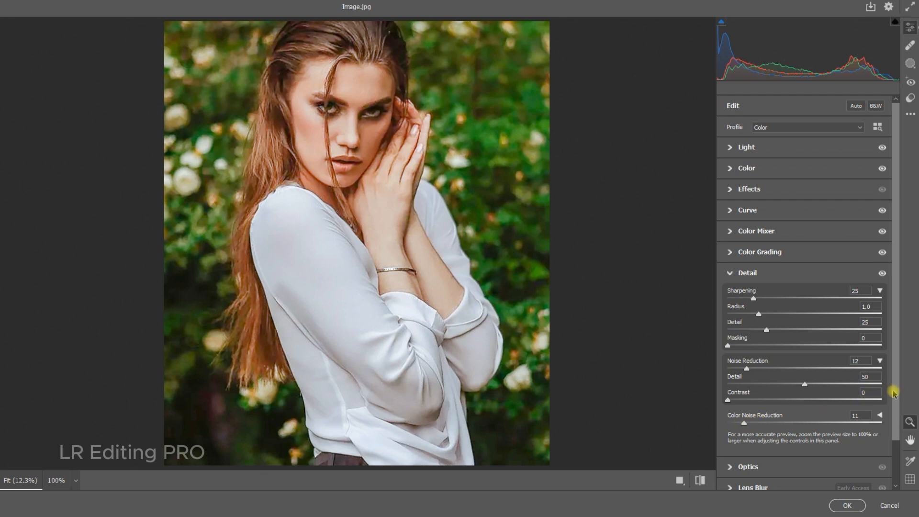
# - Calibrate the primaries: red hue +8 and saturation -13, green hue +15 and saturation +23, blue hue +12 and saturation +20
pyautogui.moveTo(893, 391); pyautogui.dragTo(893, 450)
pyautogui.click(729, 477)
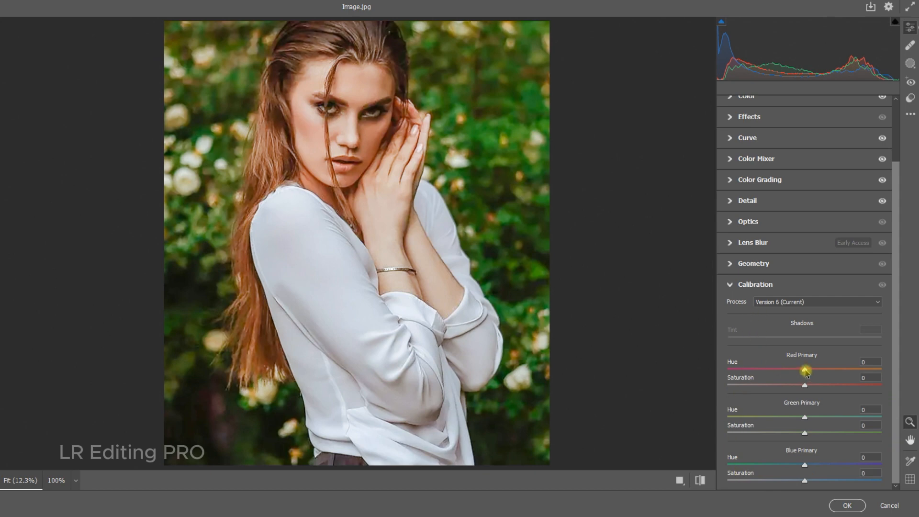
pyautogui.moveTo(801, 369); pyautogui.dragTo(794, 387)
pyautogui.moveTo(804, 417); pyautogui.dragTo(822, 434)
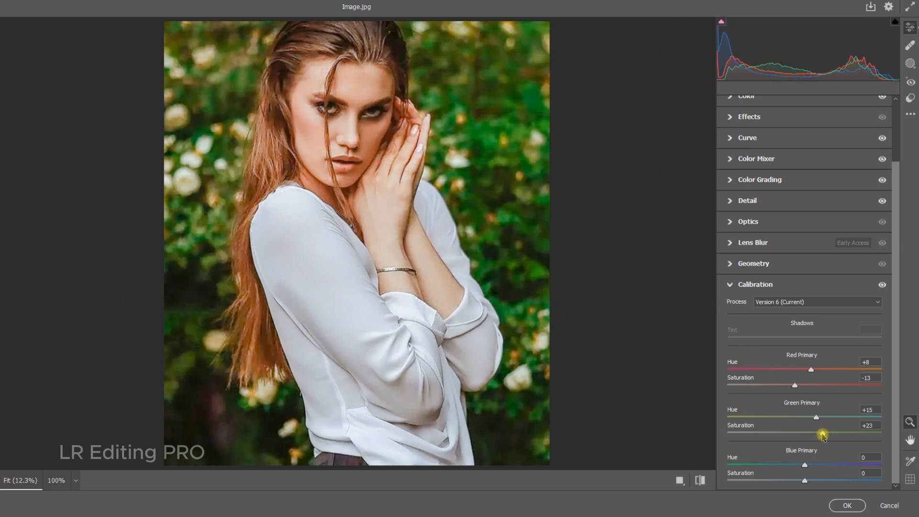
pyautogui.moveTo(804, 464); pyautogui.dragTo(822, 481)
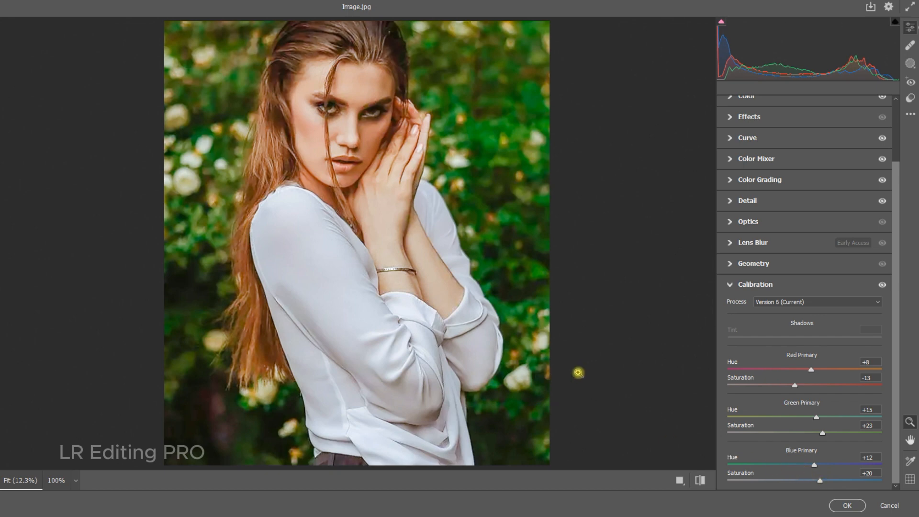
# - Compare the edited portrait with the original by switching the before and after views twice
pyautogui.press('\\')
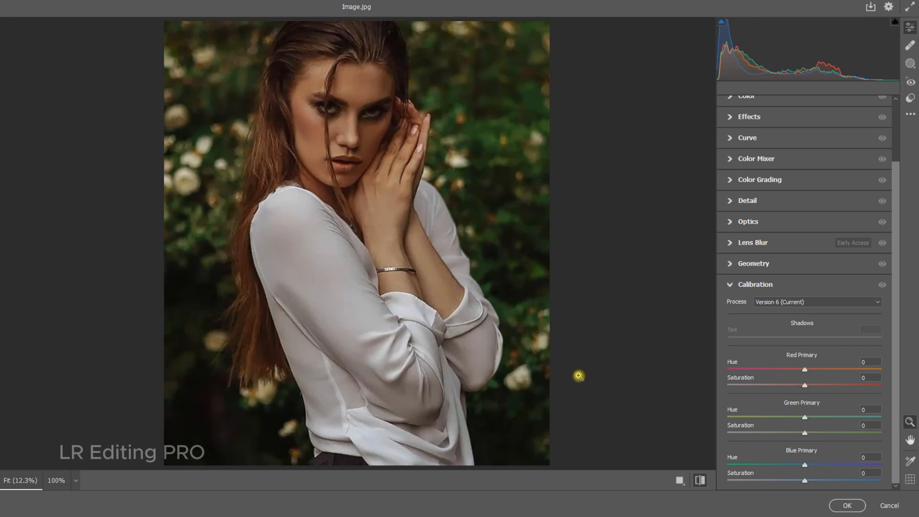
pyautogui.press('\\')
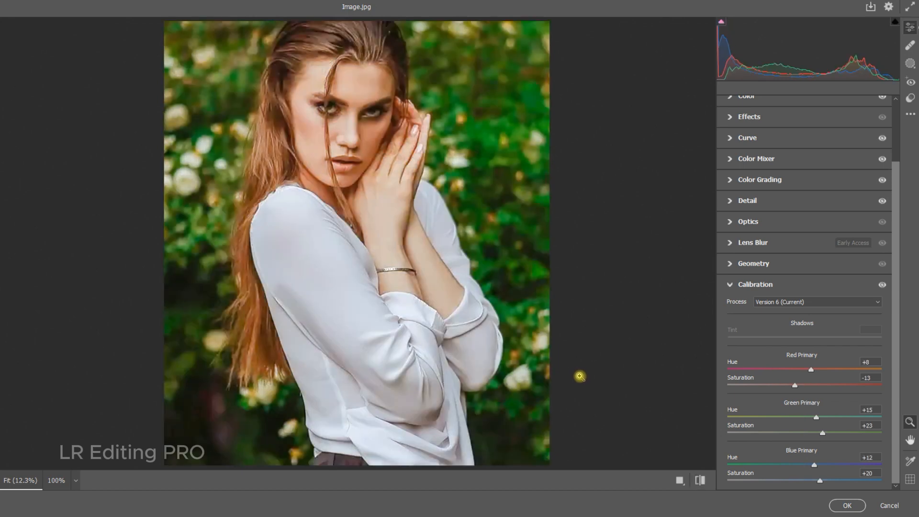
pyautogui.press('\\')
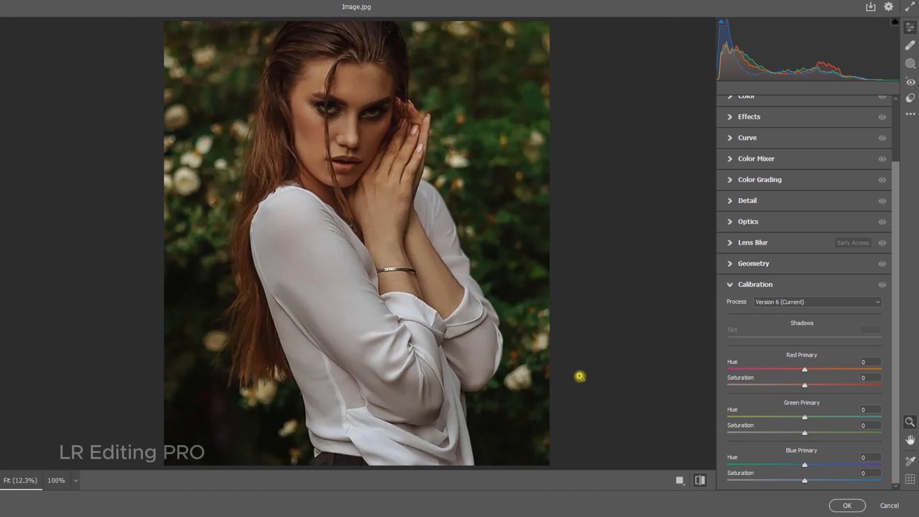
pyautogui.press('\\')
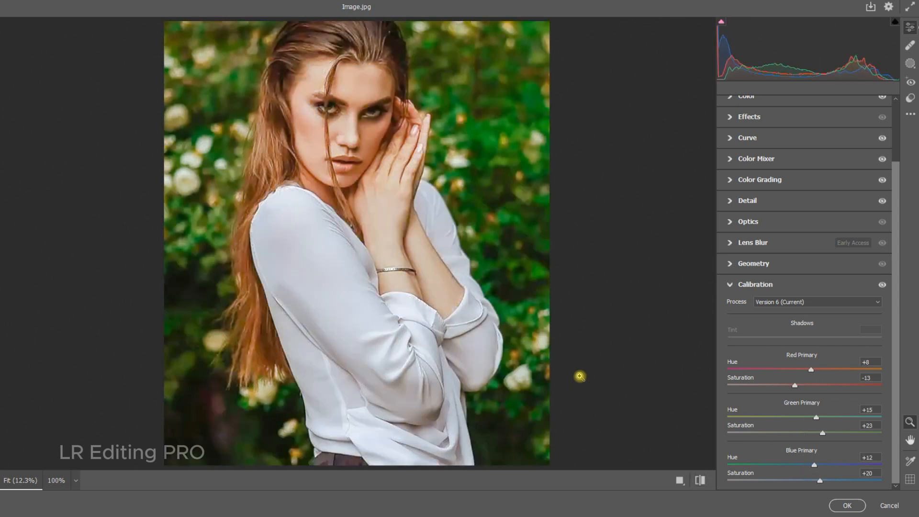